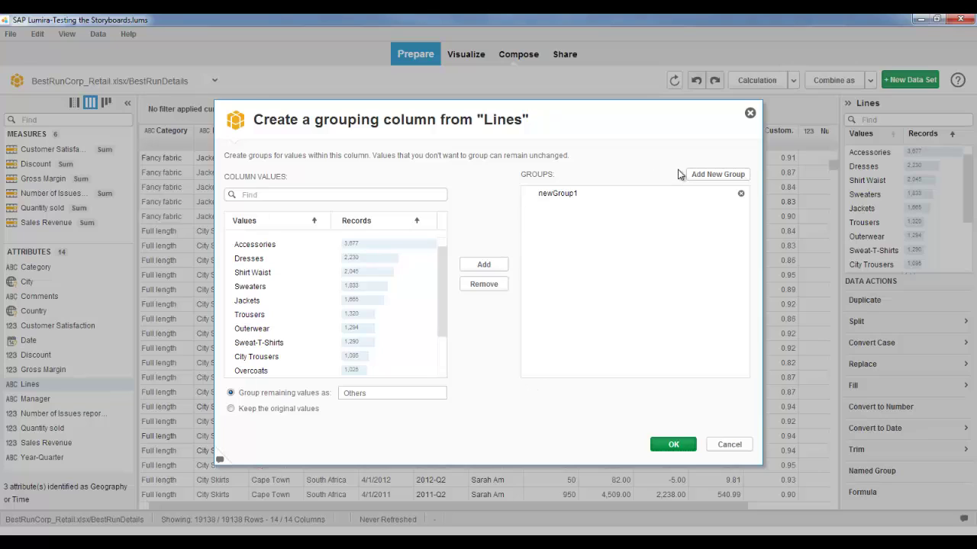
Add two more groups to the Lines grouping column and rename the first group Top.
left_click(705, 176)
left_click(706, 177)
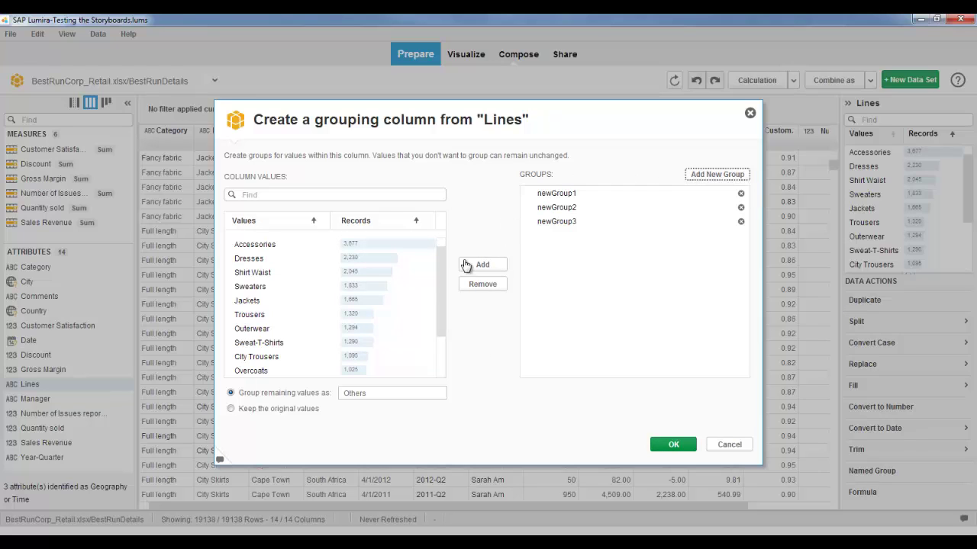
left_click(346, 276)
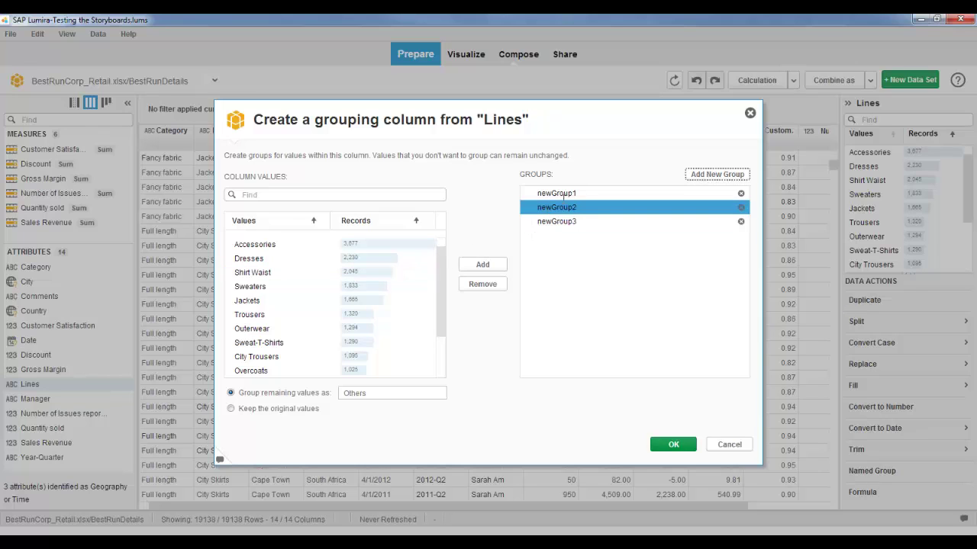
left_click(583, 193)
left_click_drag(583, 193, 532, 198)
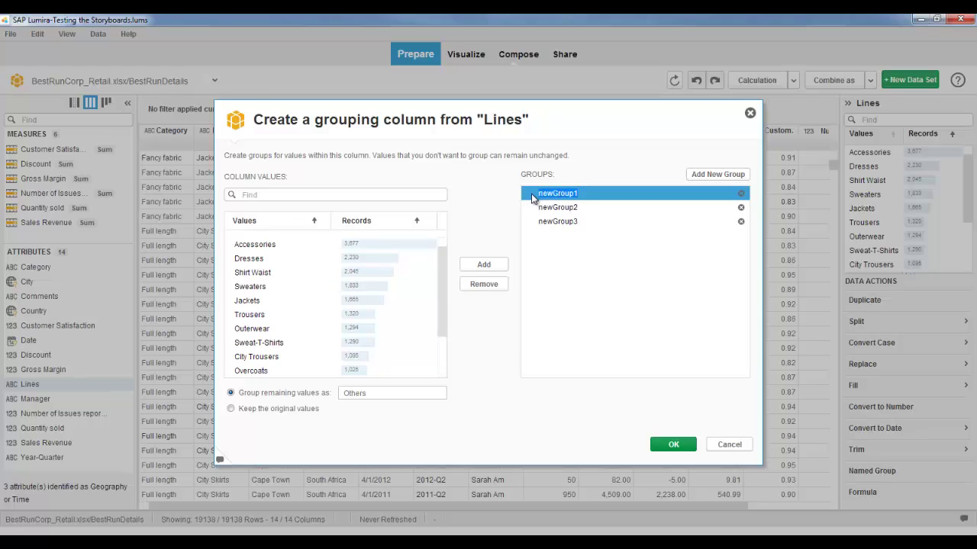
type("Top")
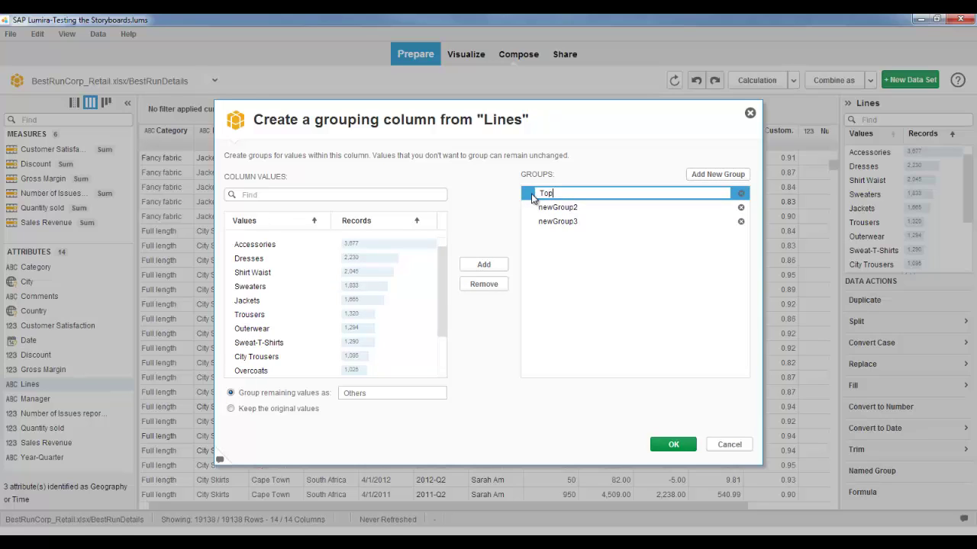
Rename the second group Bottoms and the third group Other.
left_click(598, 206)
left_click_drag(588, 208, 536, 208)
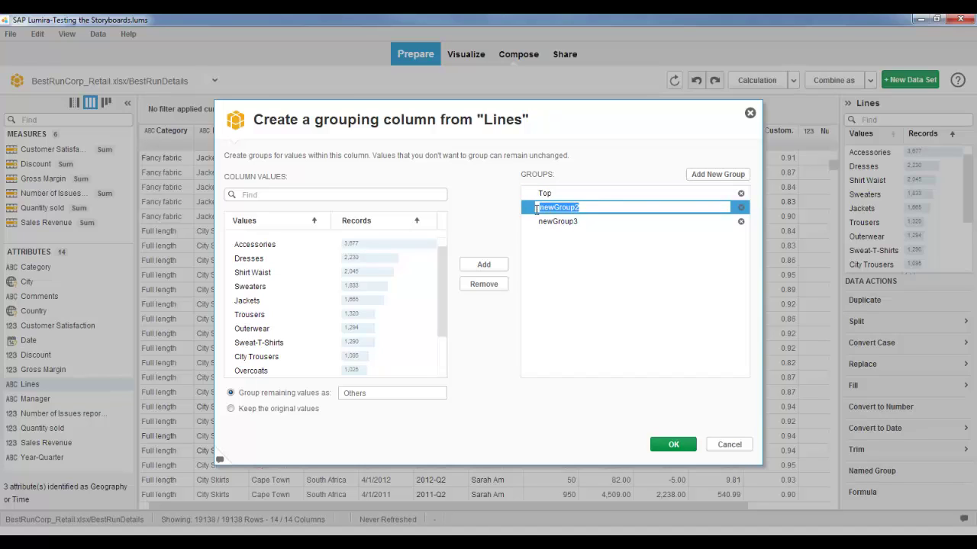
type("Bottoms")
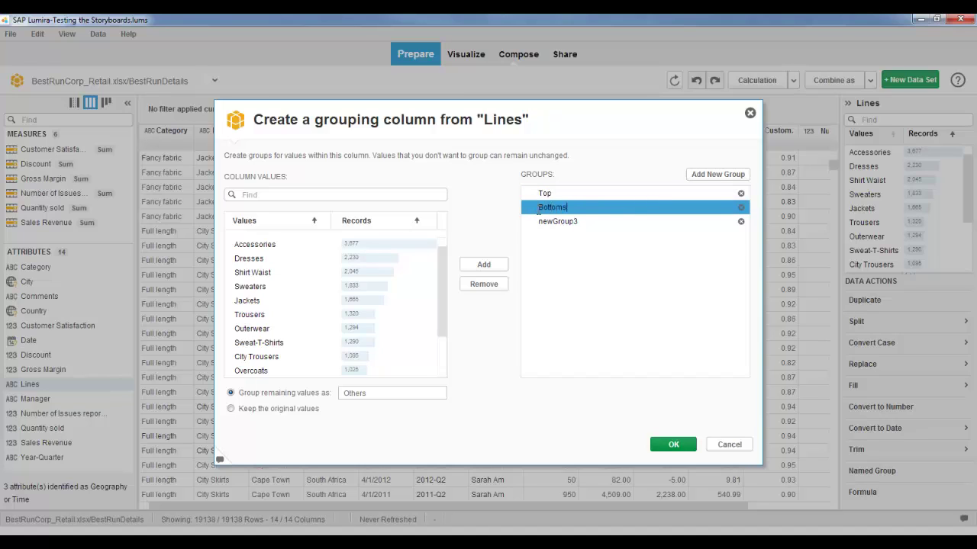
left_click(568, 221)
left_click(576, 222)
left_click_drag(581, 221, 542, 220)
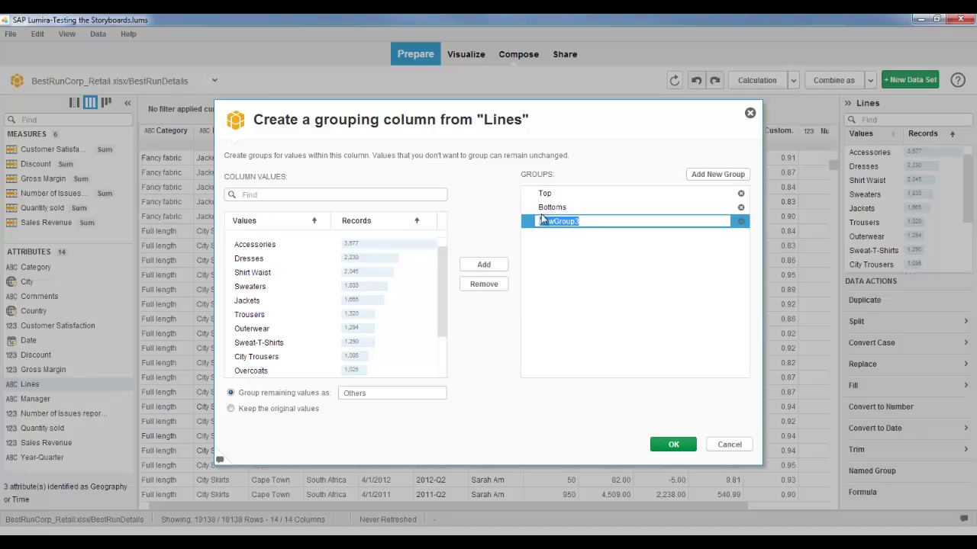
type("Other")
Assign the values Sweaters, Jackets, Sweat-T-Shirts and Overcoats to the Top group.
left_click(541, 197)
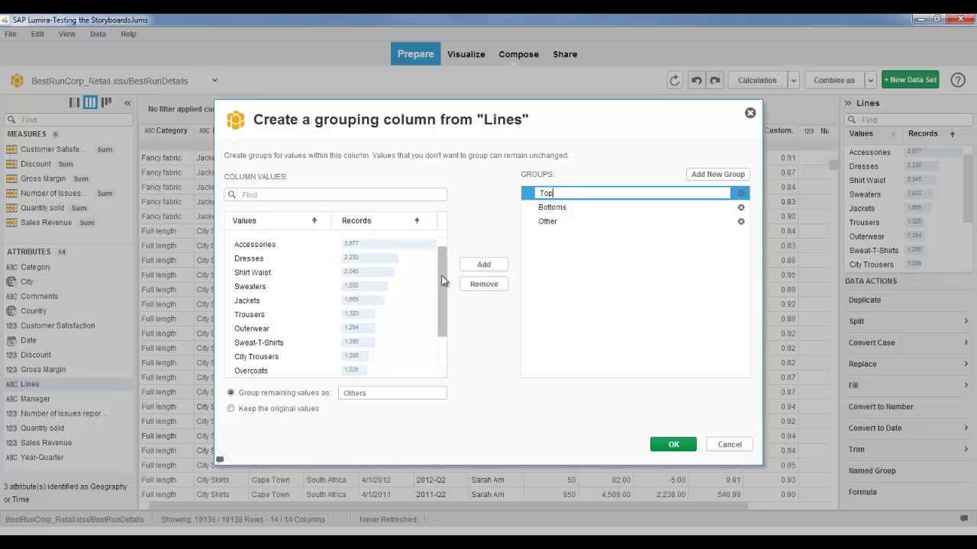
left_click_drag(441, 284, 444, 278)
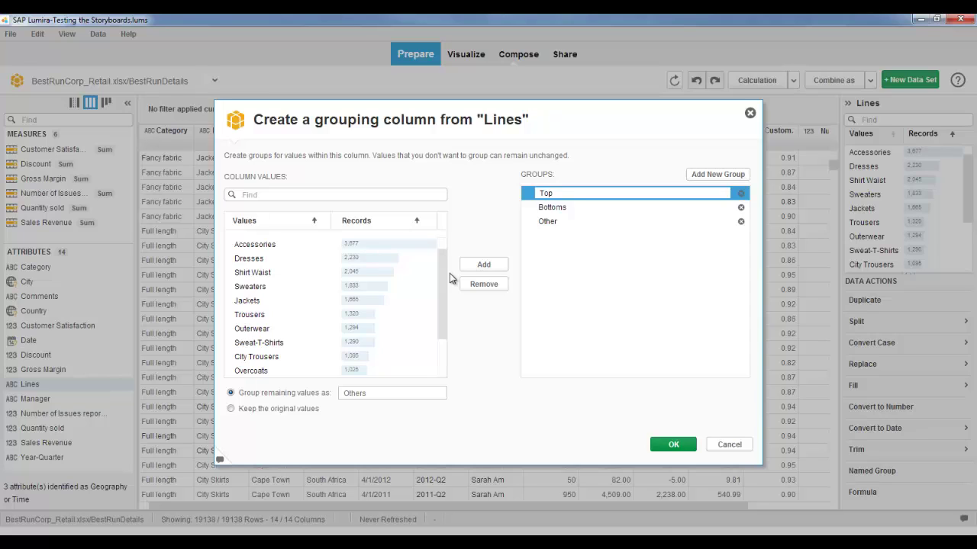
left_click(340, 286)
left_click(338, 275)
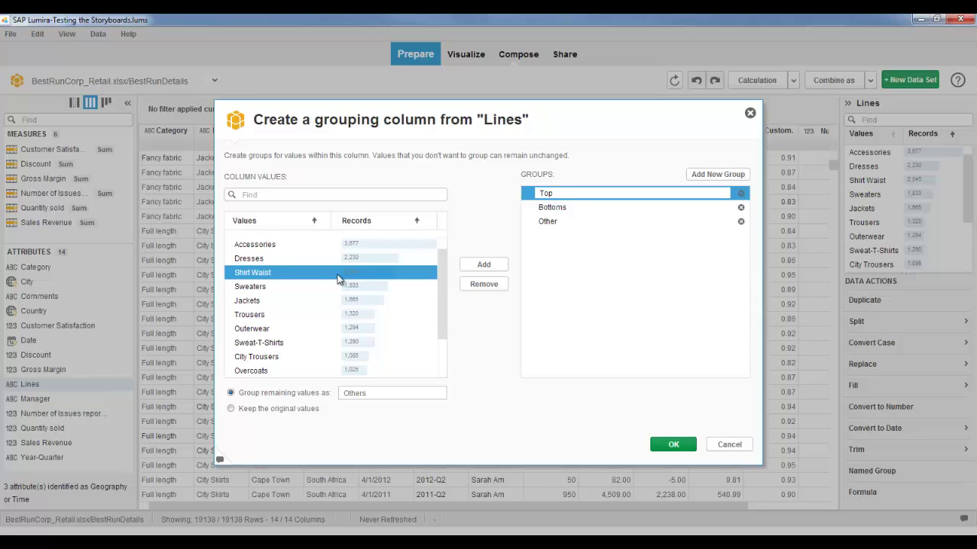
left_click(333, 288)
left_click(330, 300, "ctrl")
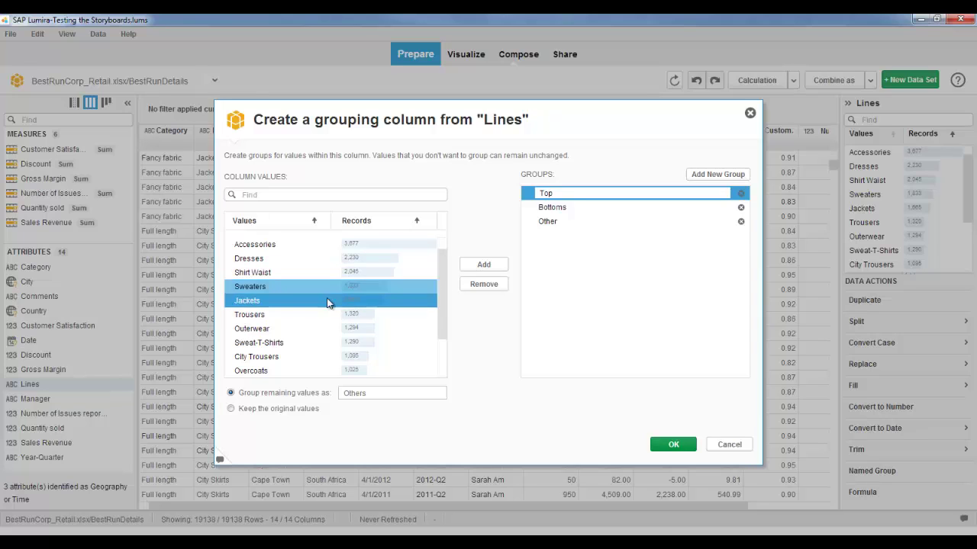
left_click(323, 317, "ctrl")
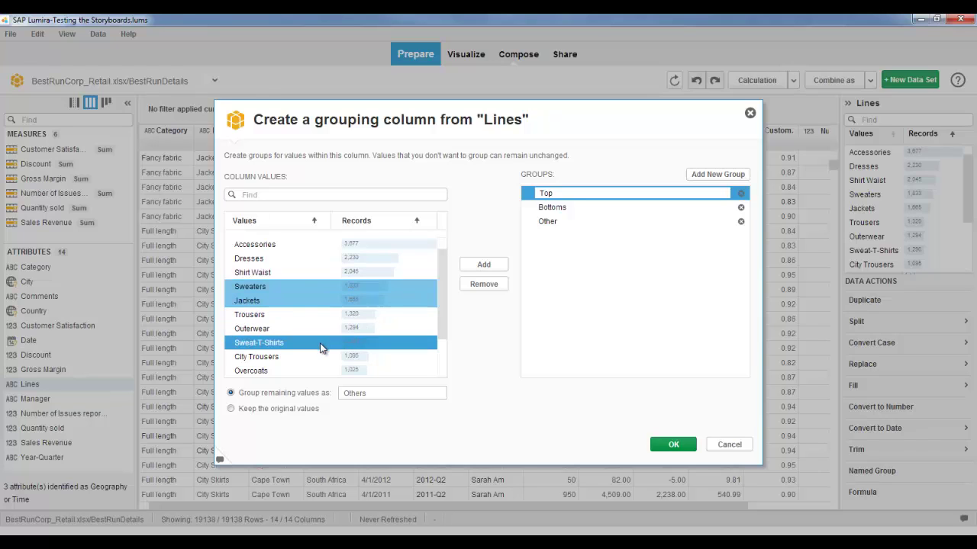
left_click(323, 342, "ctrl")
left_click(317, 369, "ctrl")
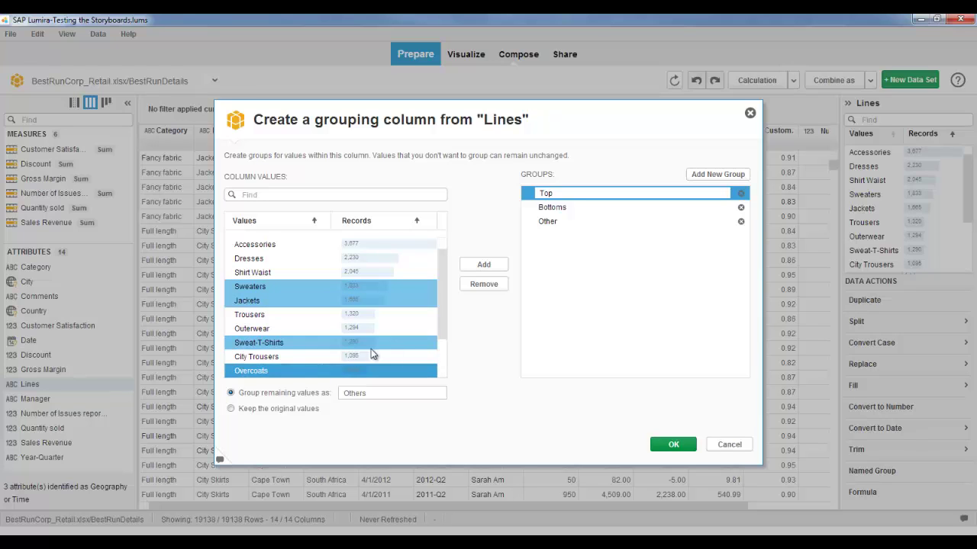
left_click_drag(440, 311, 439, 370)
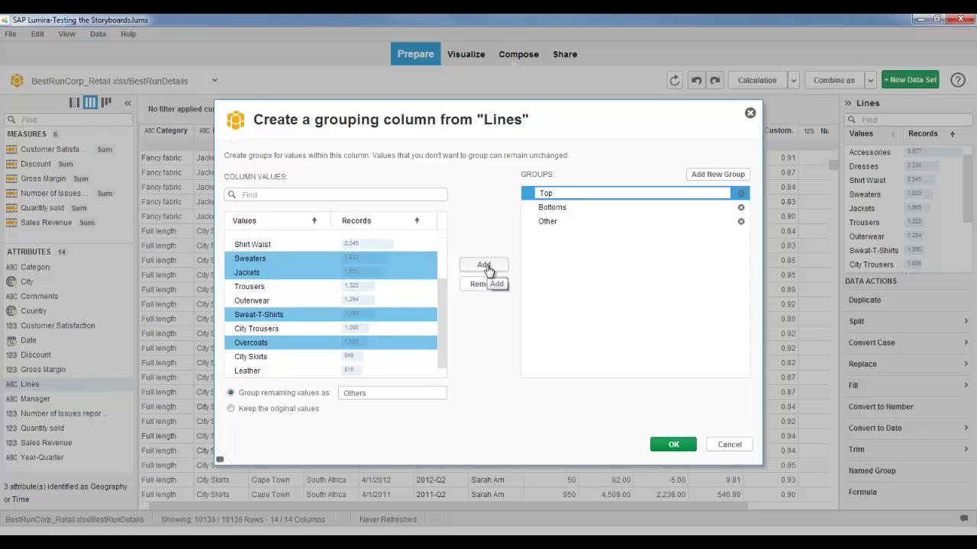
left_click(485, 266)
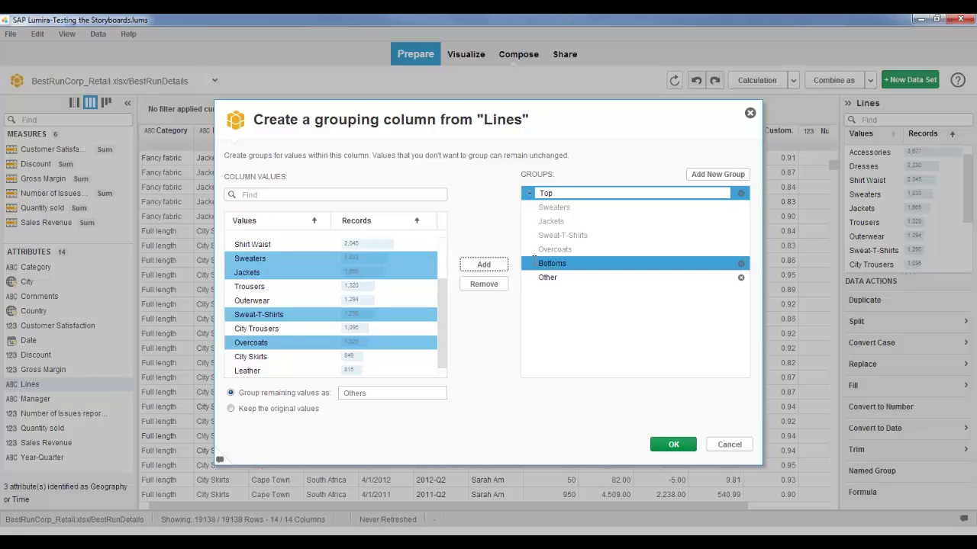
Assign the values Dresses, Shirt Waist, Trousers, City Trousers and City Skirts to the Bottoms group.
left_click(551, 263)
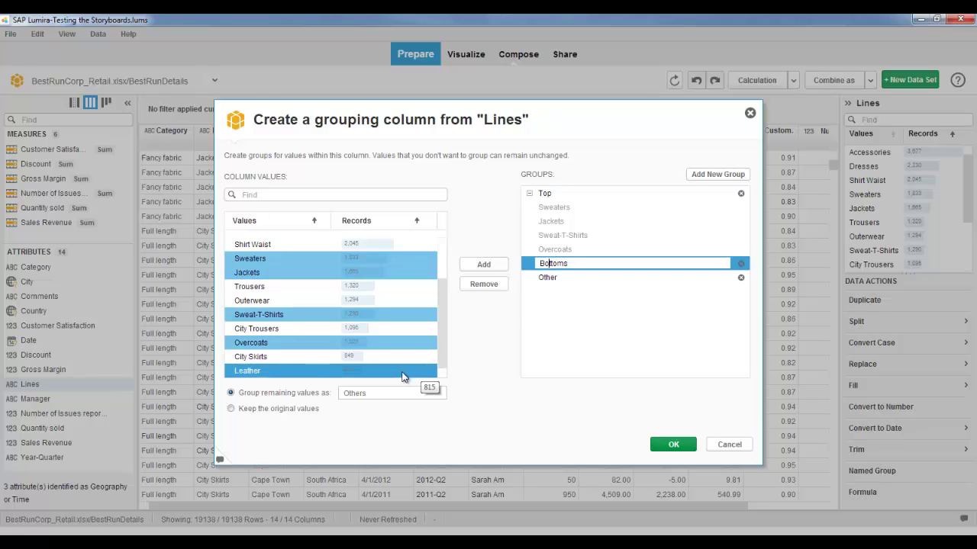
left_click(402, 357)
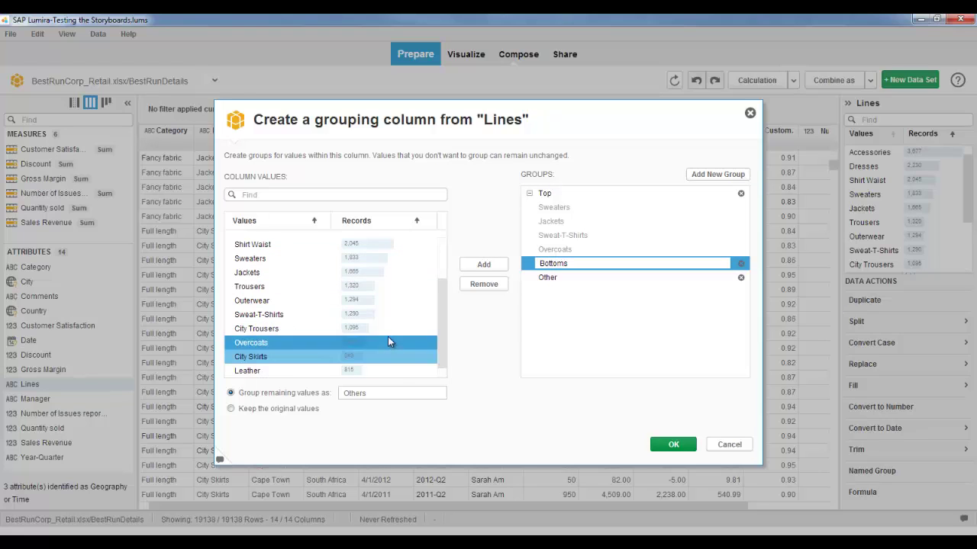
left_click(387, 334, "ctrl")
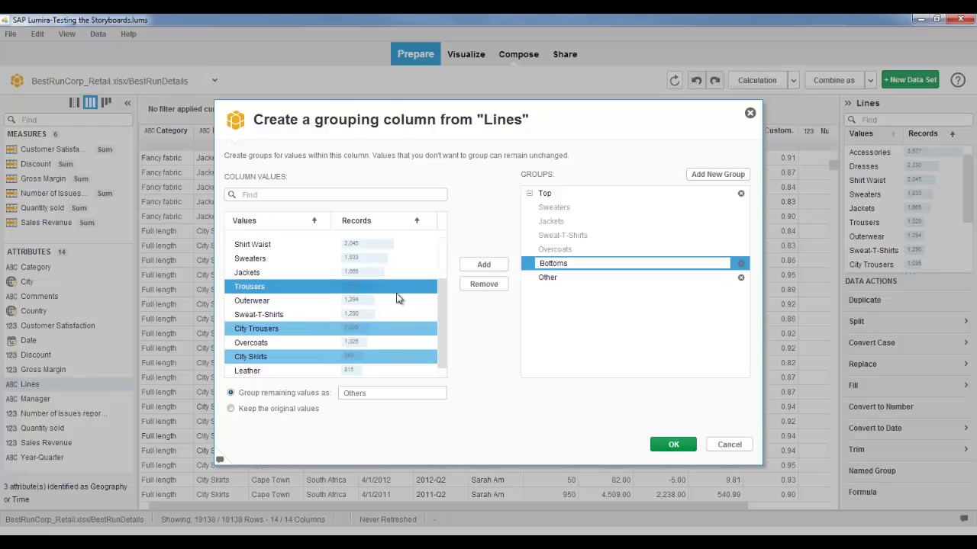
left_click(412, 245, "ctrl")
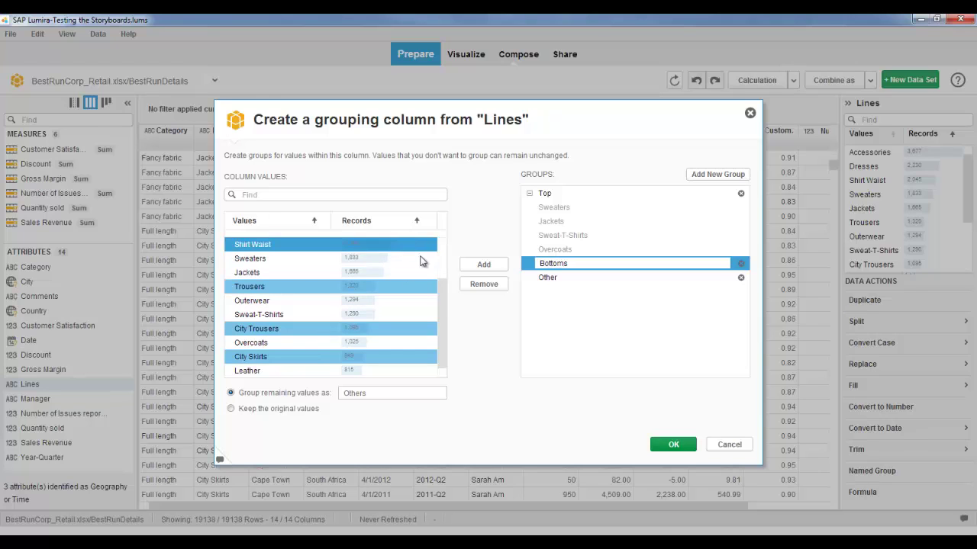
scroll(440, 296, "up", 2)
left_click(384, 259, "ctrl")
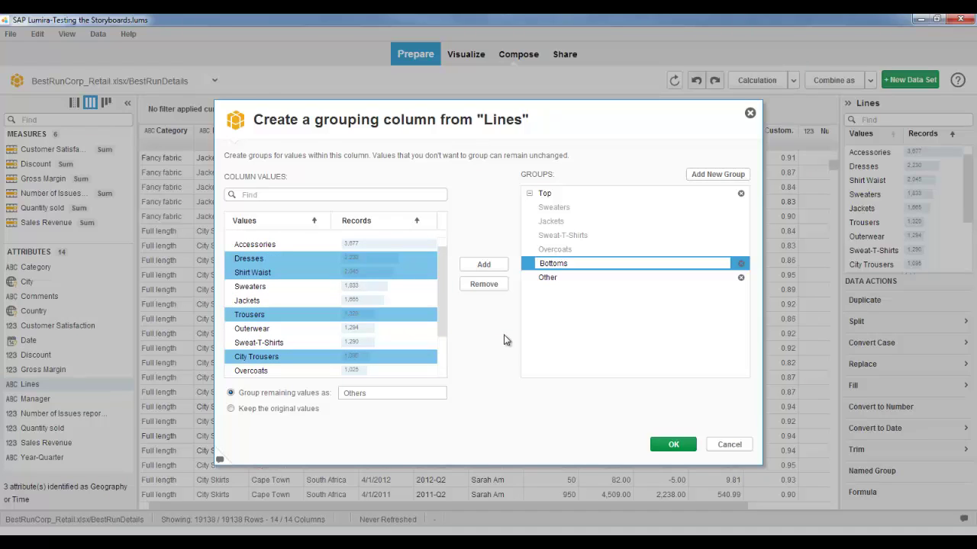
left_click(487, 266)
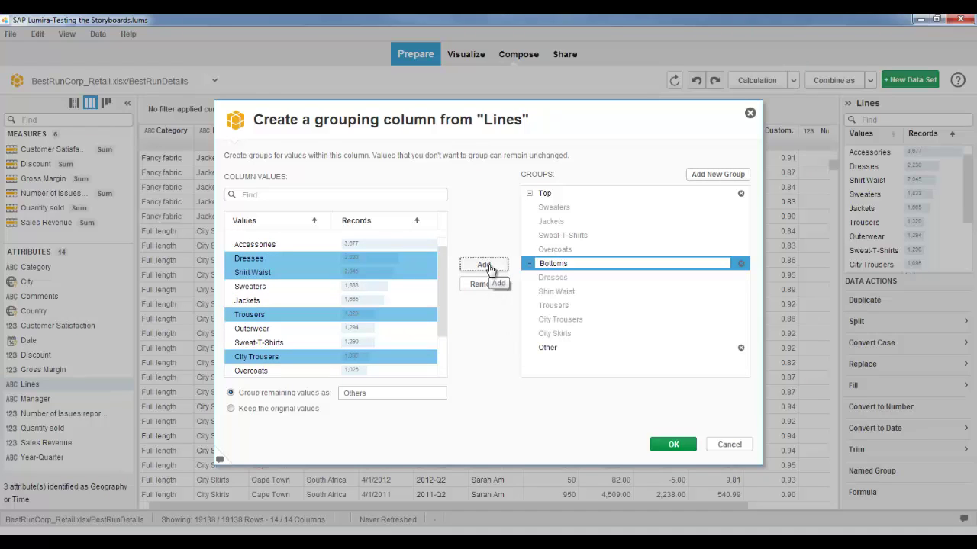
Assign the values Accessories and Leather to the Other group.
left_click(547, 348)
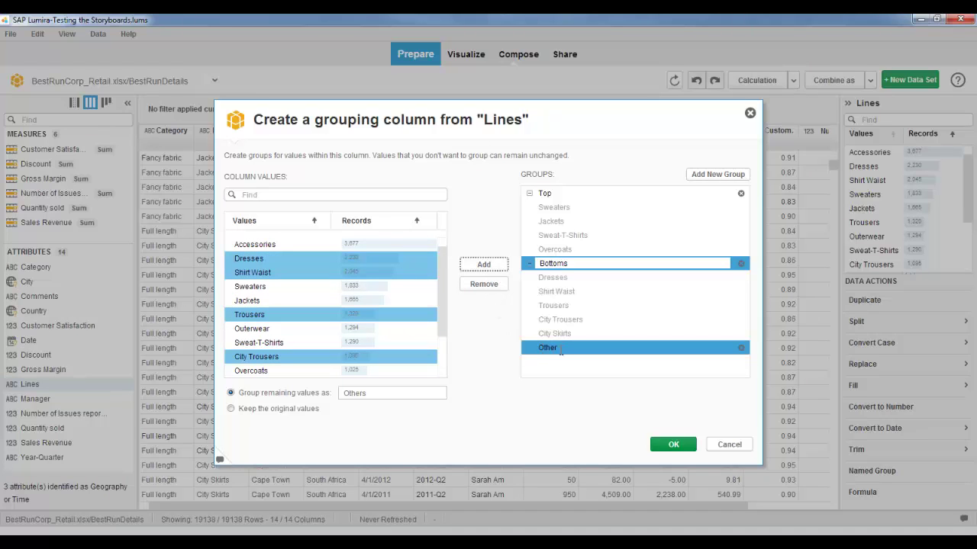
left_click(561, 347)
left_click(332, 245, "ctrl")
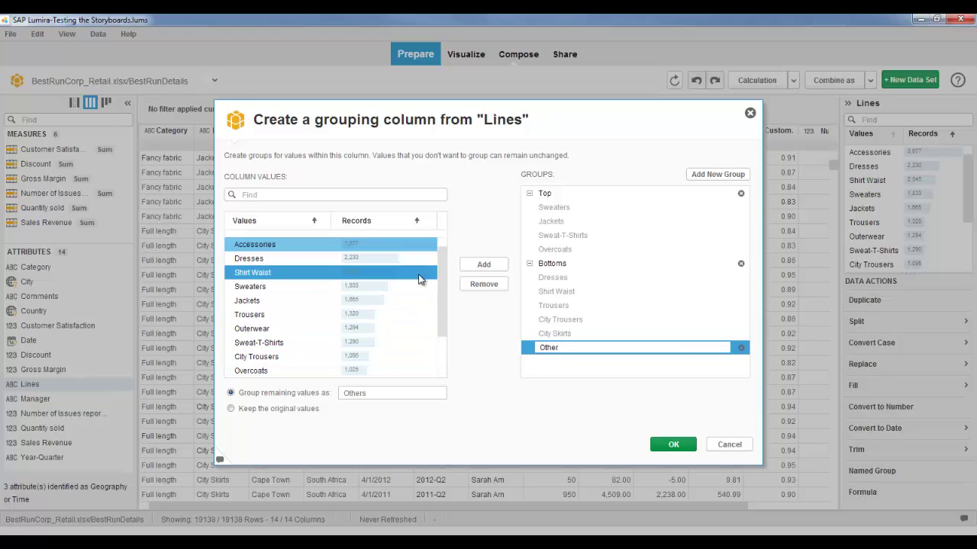
left_click_drag(442, 290, 441, 329)
left_click(376, 370, "ctrl")
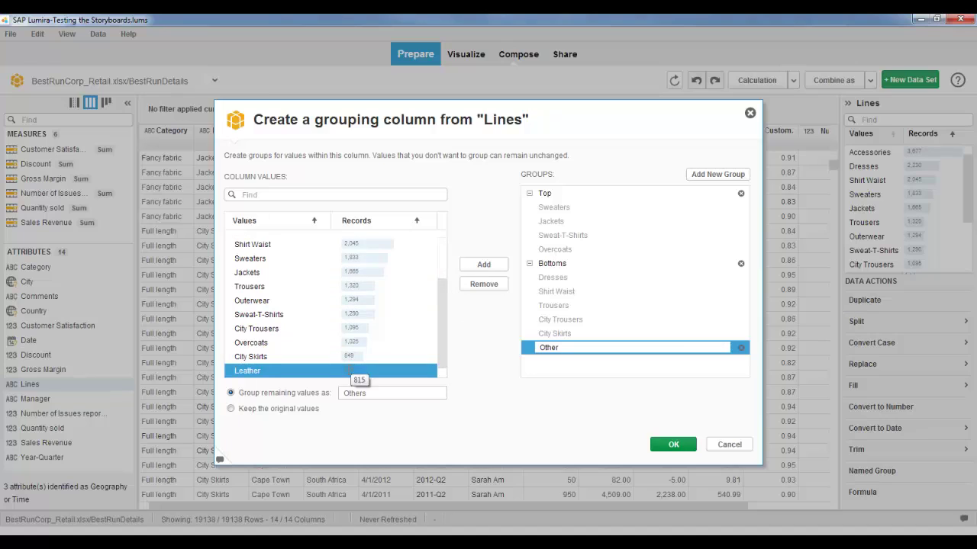
left_click(484, 265)
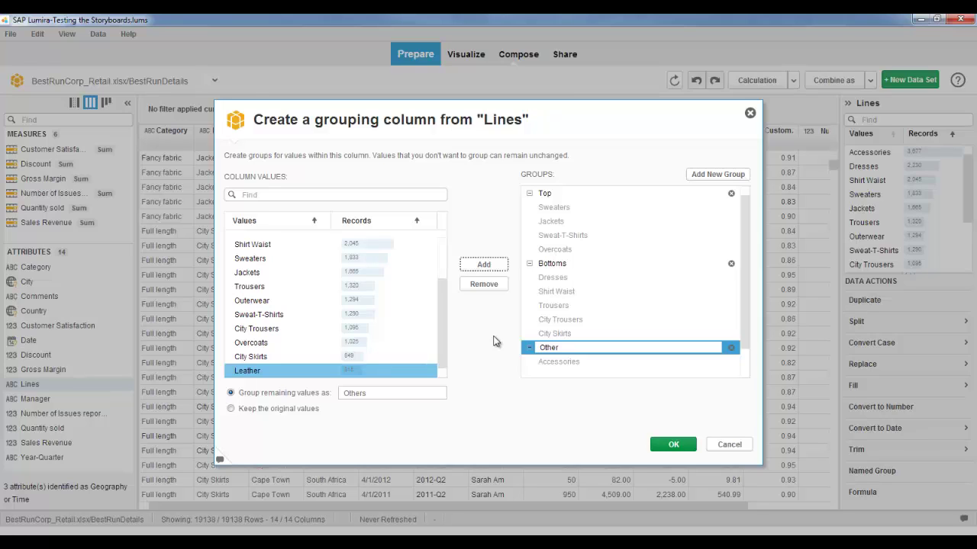
Review the members of the Bottoms group and create the grouping column, leaving the remaining values grouped as Others.
left_click(530, 264)
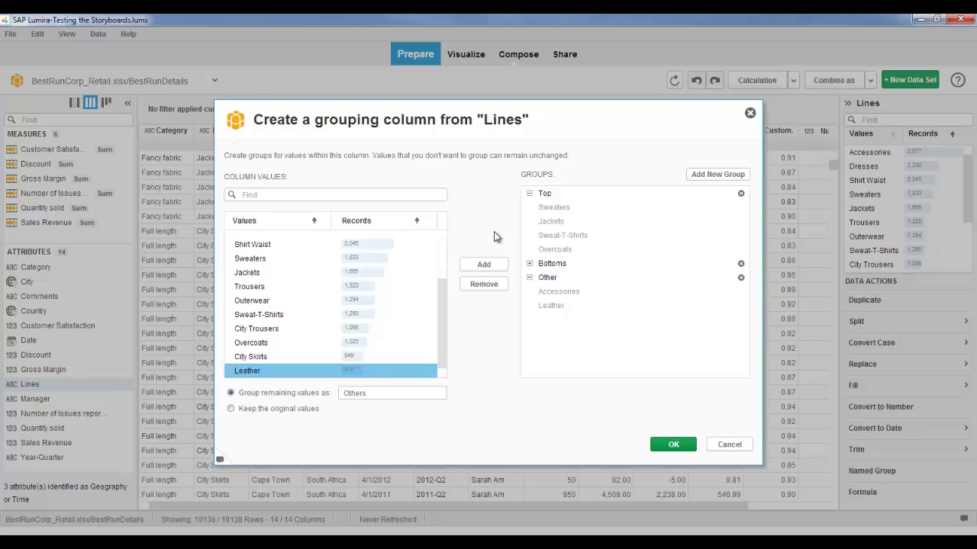
left_click(532, 265)
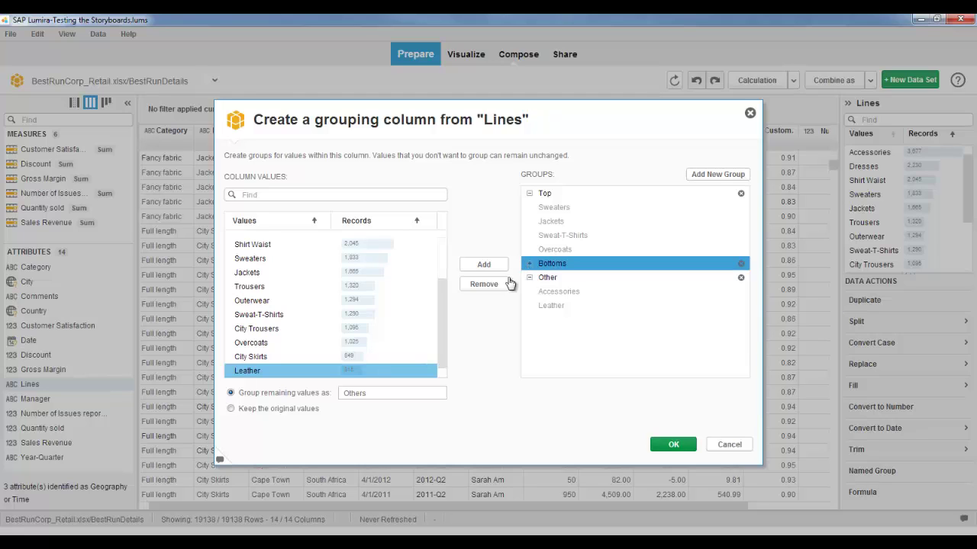
left_click(507, 284)
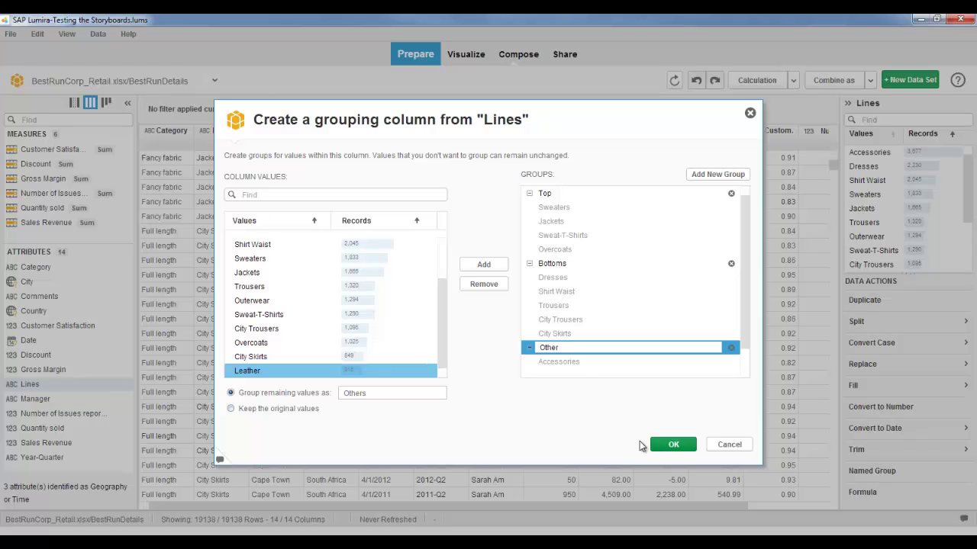
left_click(672, 445)
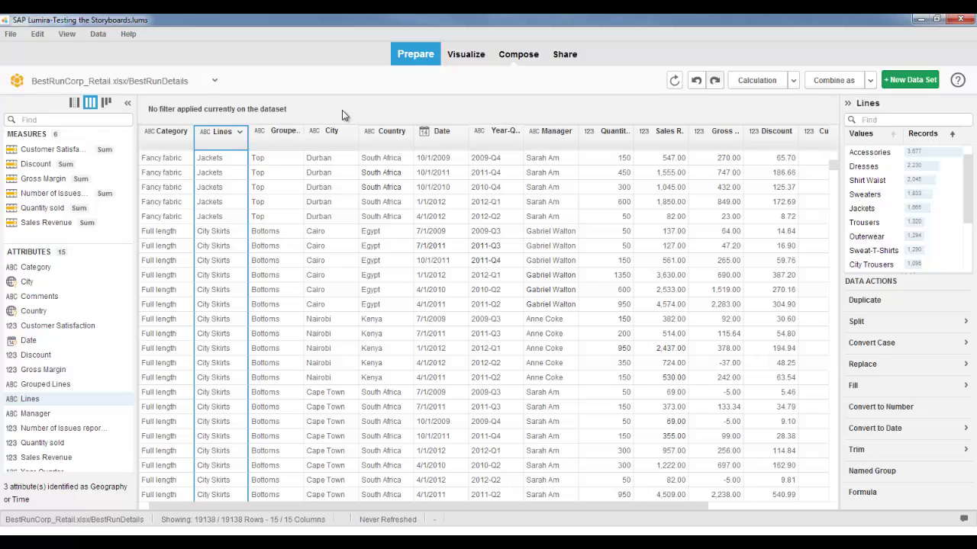
Build a column chart in the Visualize room with Sales Revenue as primary values and Grouped Lines as axis labels.
left_click(468, 61)
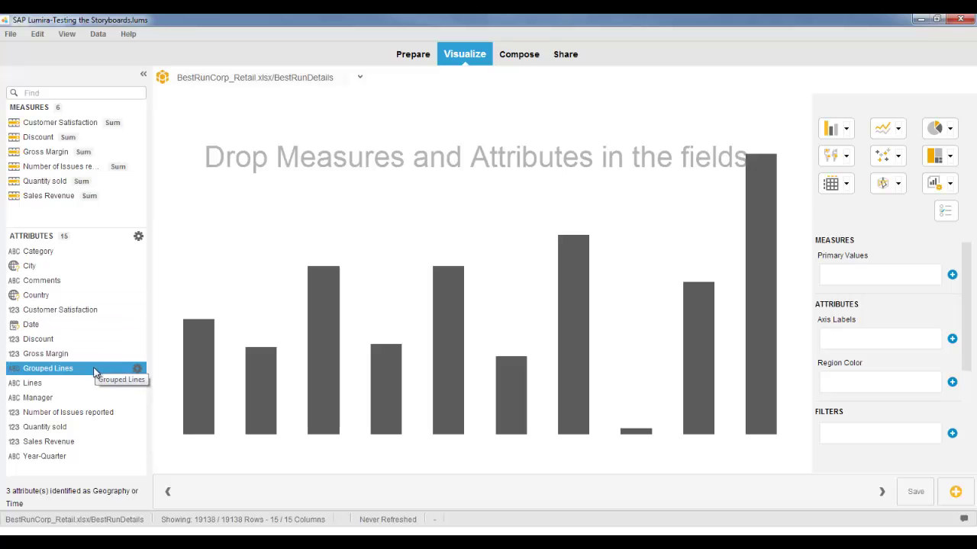
left_click_drag(96, 369, 905, 344)
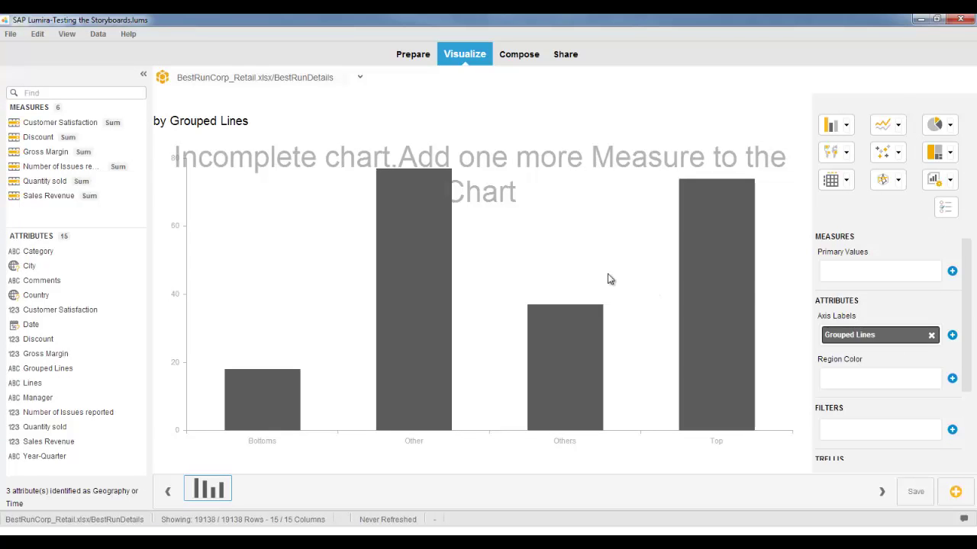
left_click_drag(99, 196, 883, 264)
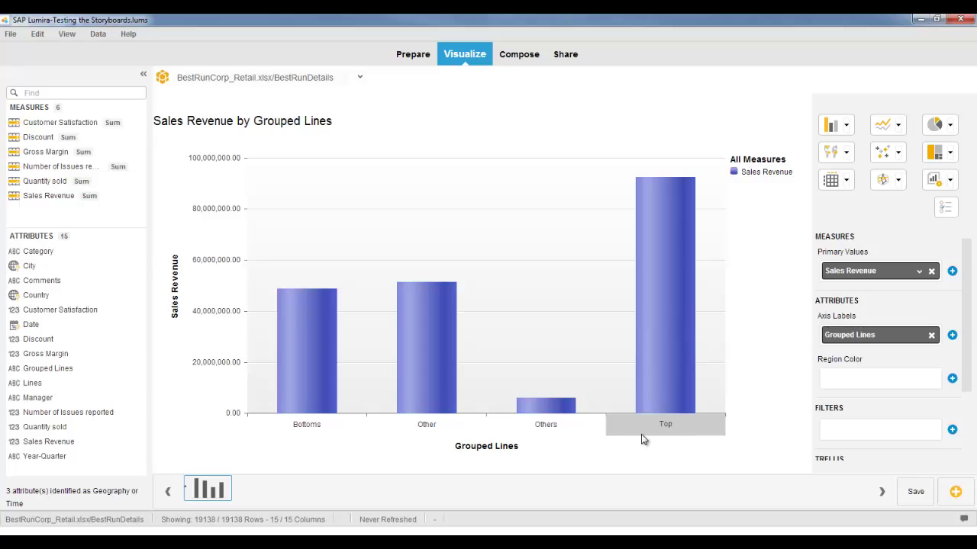
mouse_move(588, 412)
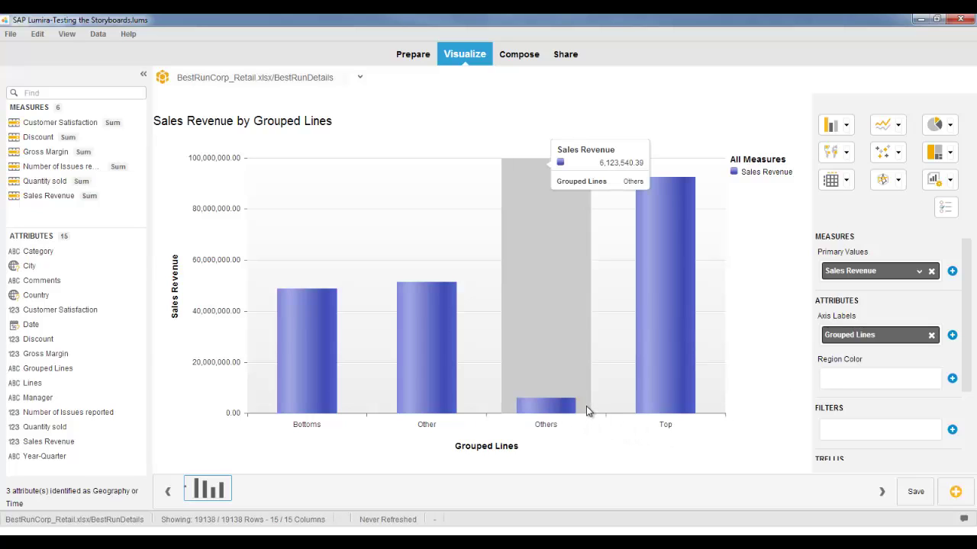